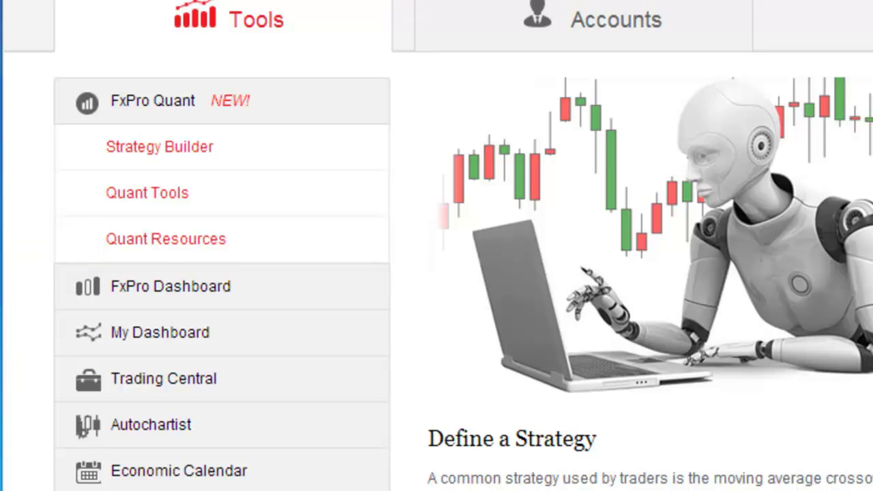
# Step: Open the Strategy Builder page listing 'Robot from Template' and 'My First Robot'
pyautogui.click(137, 154)
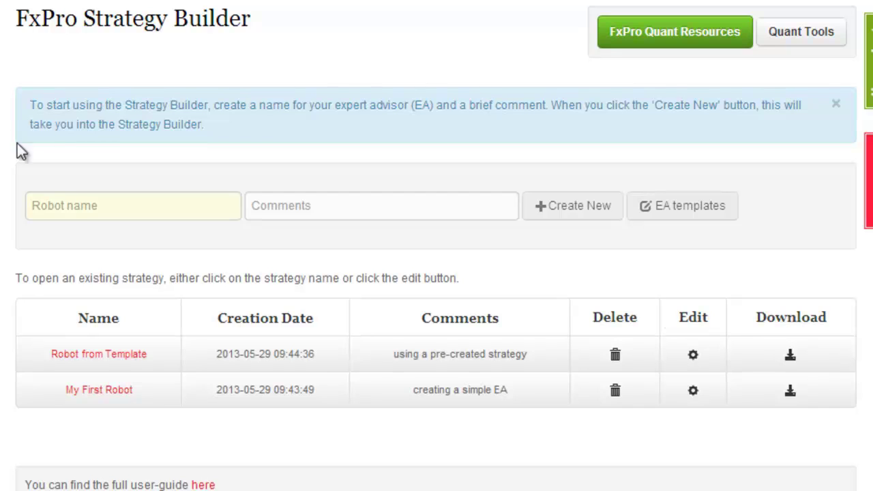
# Step: Name the new robot 'My first Robot' and create it from the Sample MACD EA template
pyautogui.click(85, 213)
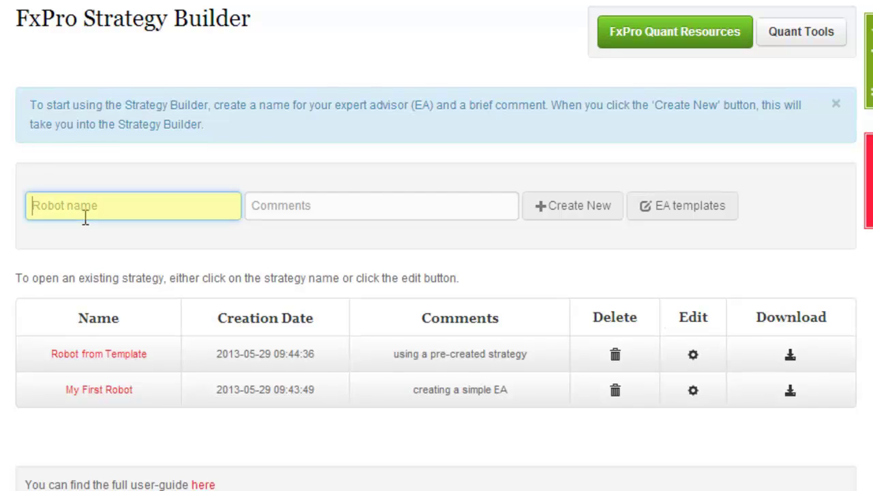
pyautogui.write('My first ')
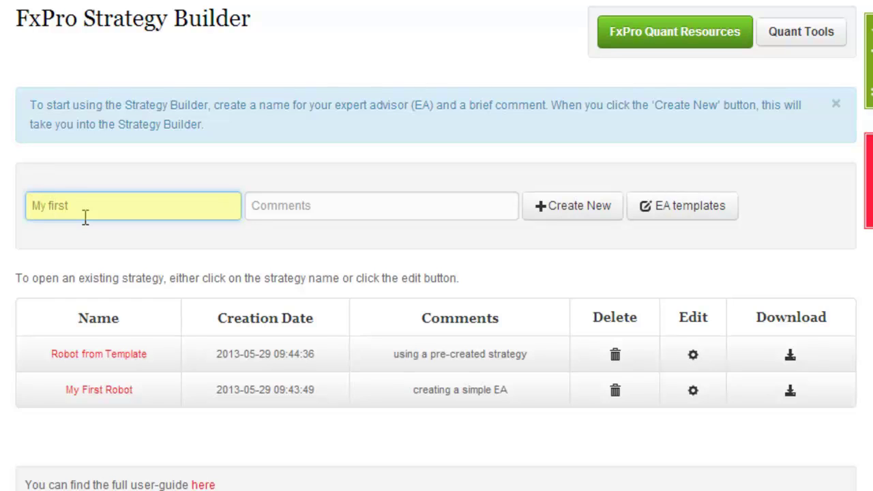
pyautogui.write('Robot')
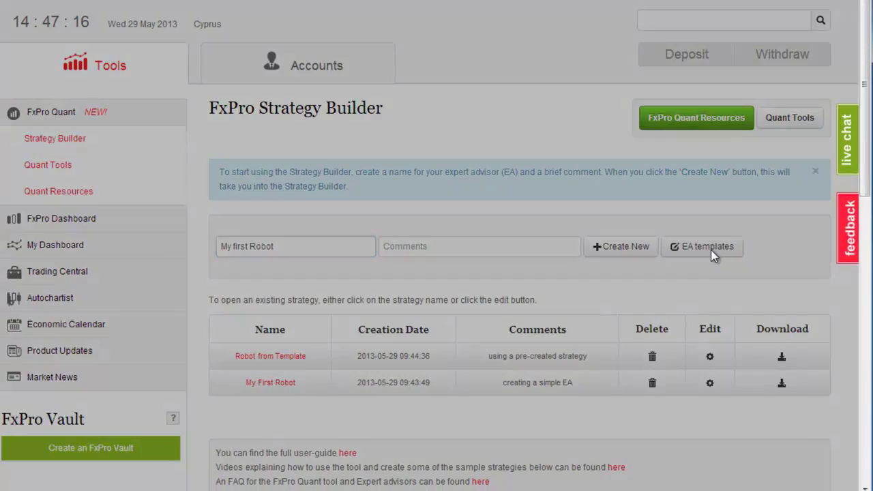
pyautogui.click(711, 249)
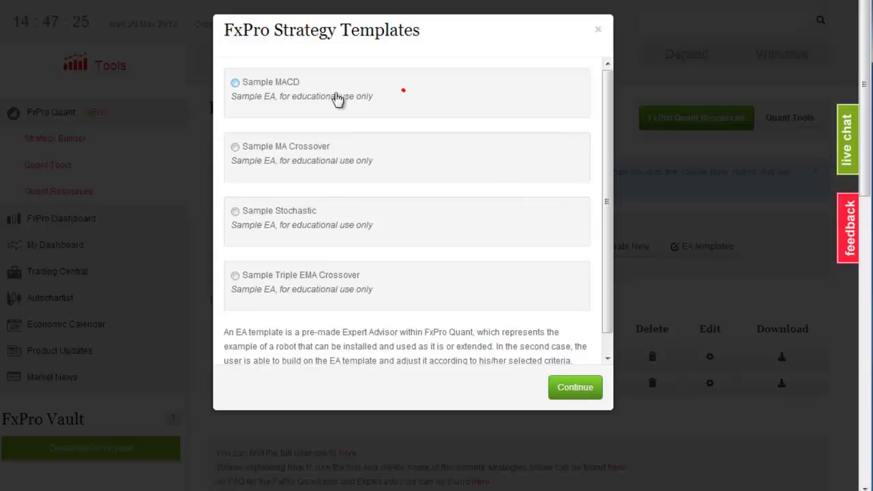
pyautogui.click(270, 85)
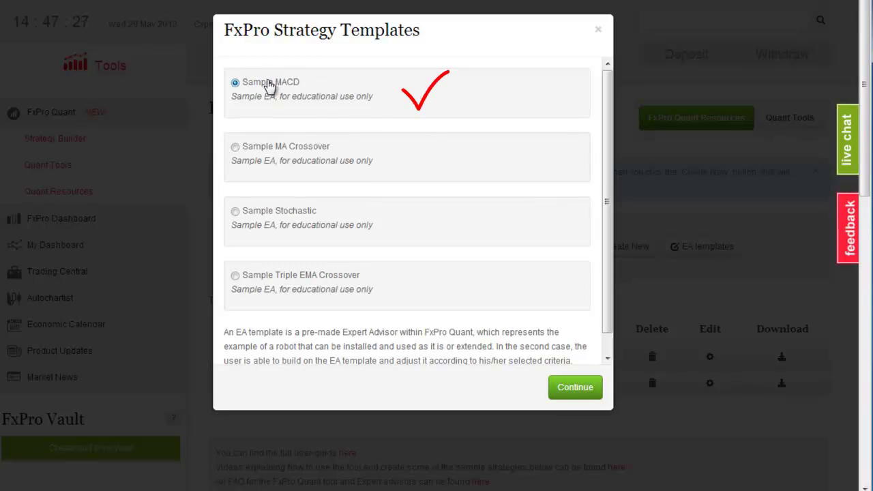
pyautogui.click(561, 393)
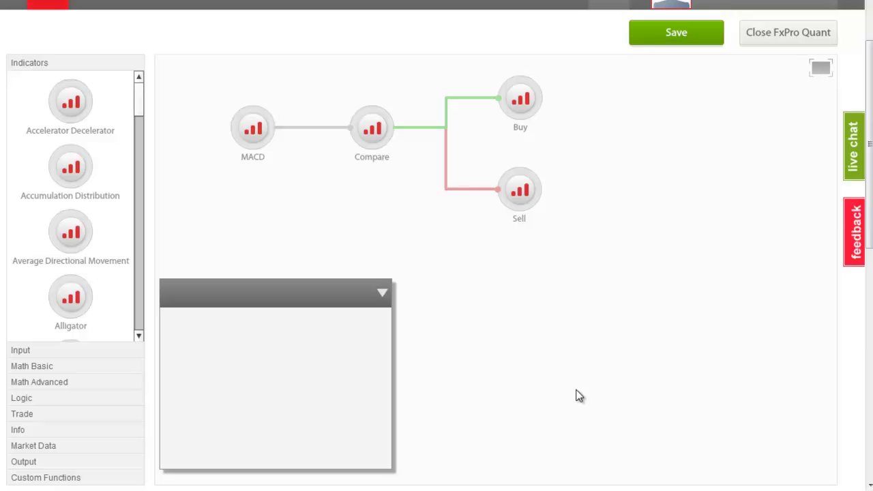
# Step: Place a second MACD indicator on the canvas with Output Value set to Signal Line
pyautogui.moveTo(138, 106)
pyautogui.mouseDown()
pyautogui.moveTo(143, 198)
pyautogui.moveTo(133, 246)
pyautogui.mouseUp()
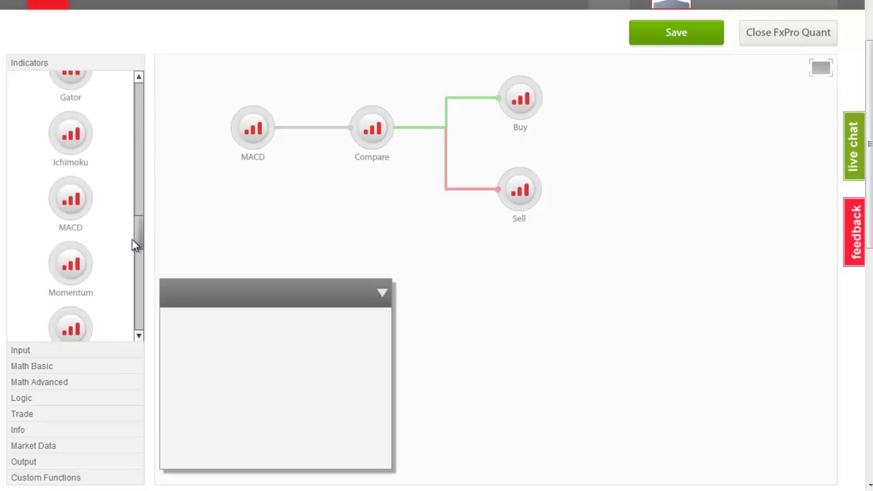
pyautogui.moveTo(70, 199)
pyautogui.mouseDown()
pyautogui.moveTo(185, 237)
pyautogui.moveTo(252, 246)
pyautogui.moveTo(262, 240)
pyautogui.mouseUp()
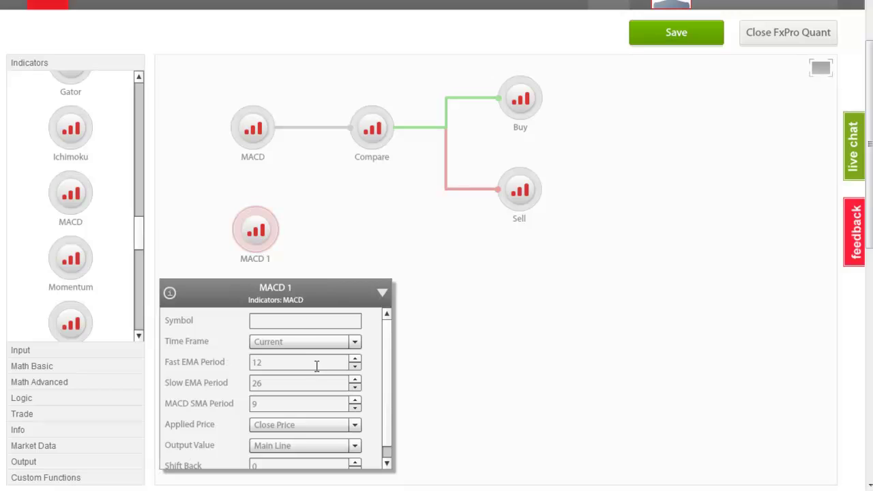
pyautogui.click(286, 447)
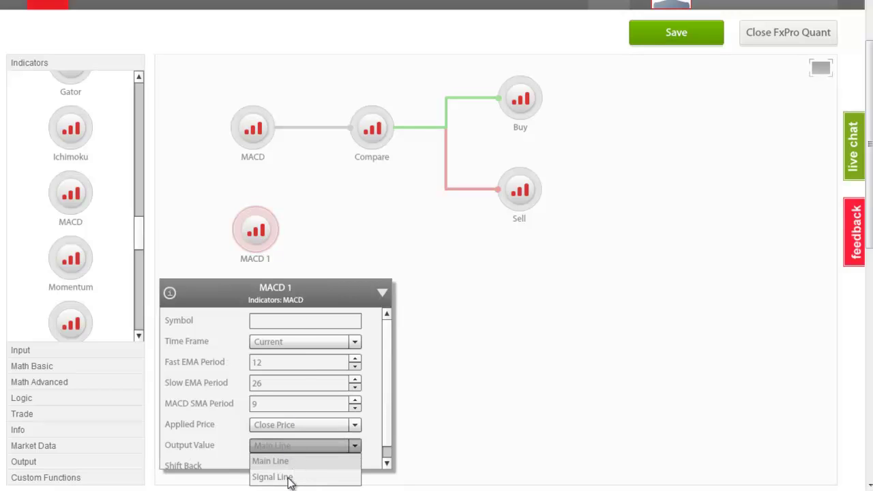
pyautogui.click(289, 478)
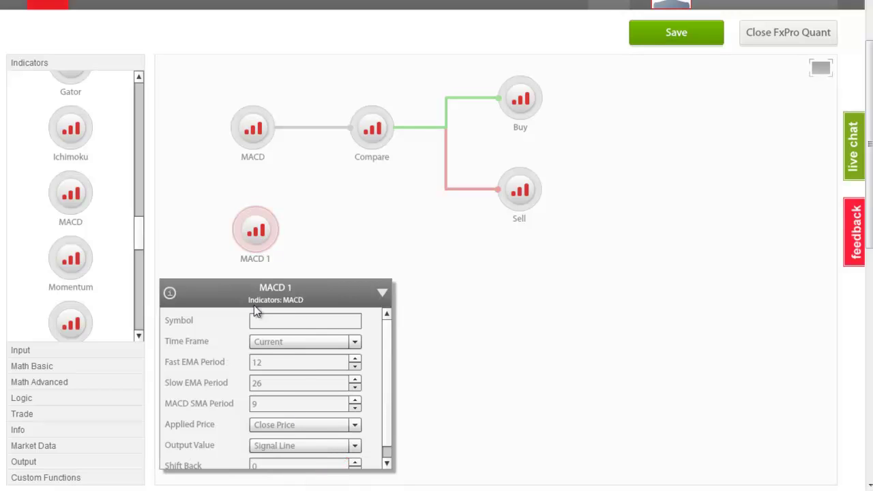
# Step: Rename the new MACD node to 'MACD Signal Line'
pyautogui.doubleClick(251, 257)
pyautogui.click(277, 258)
pyautogui.press('BackSpace')
pyautogui.write('Signal Line')
# Step: Link MACD Signal Line into Compare's Value 2, then shift the whole diagram right and down
pyautogui.click(294, 218)
pyautogui.moveTo(279, 230); pyautogui.dragTo(373, 144)
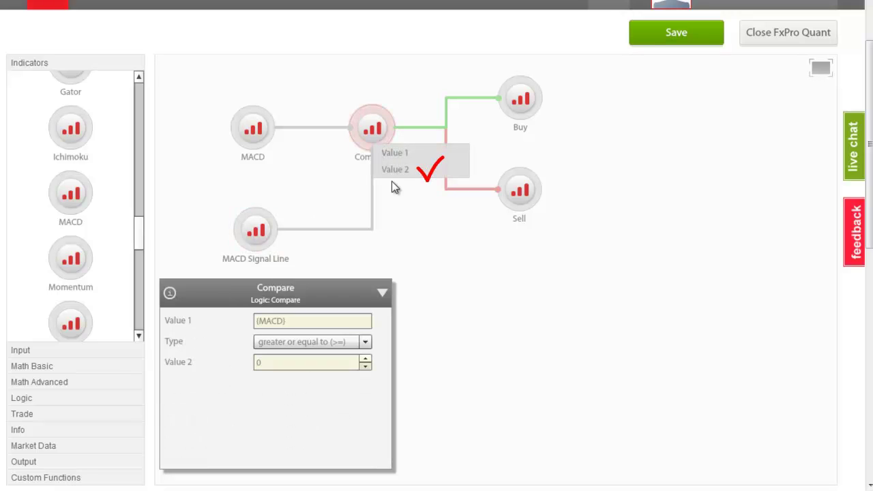
pyautogui.click(396, 171)
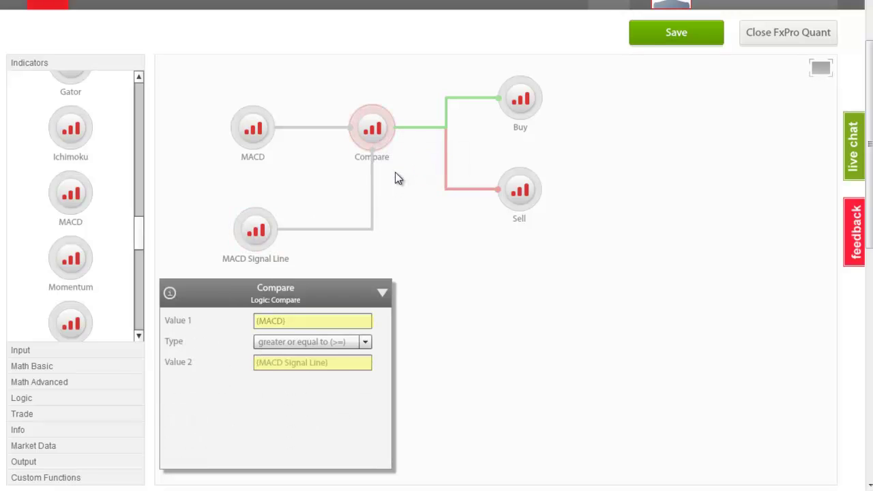
pyautogui.moveTo(579, 316); pyautogui.dragTo(190, 64)
pyautogui.moveTo(372, 140); pyautogui.dragTo(586, 182)
# Step: Delete the MACD Signal Line node and its link into Compare
pyautogui.click(597, 321)
pyautogui.click(579, 273)
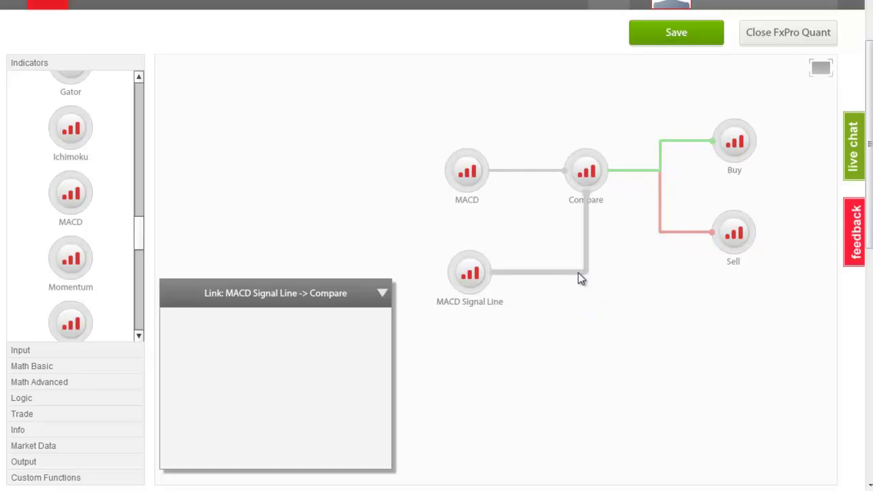
pyautogui.press('Delete')
pyautogui.moveTo(576, 362); pyautogui.dragTo(380, 212)
pyautogui.press('Delete')
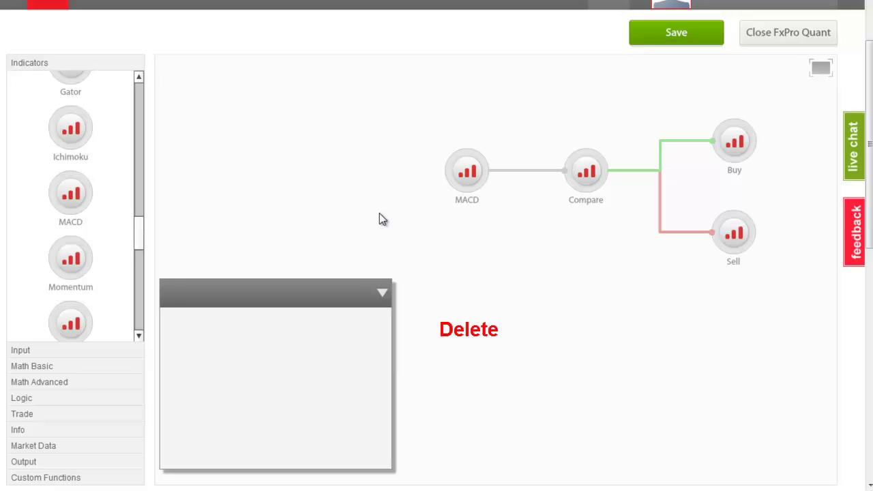
# Step: Save and close the strategy, then download My first Robot as 'My first Robot.mq4'
pyautogui.click(673, 40)
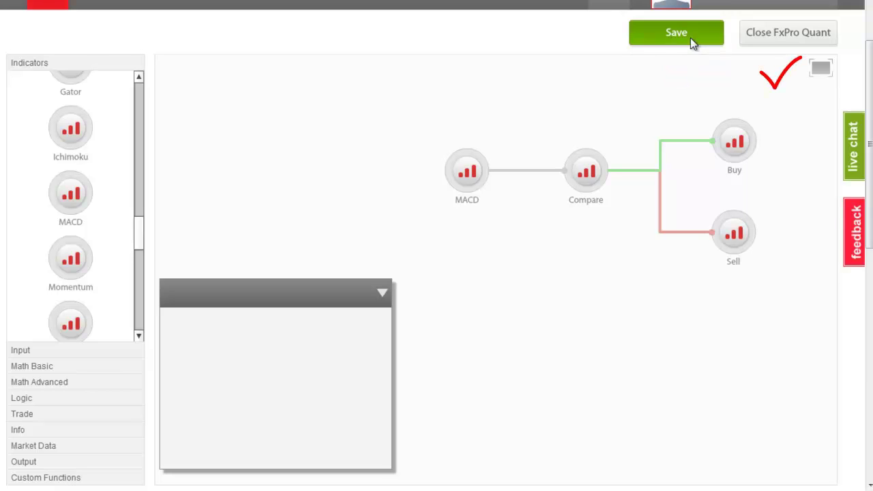
pyautogui.click(775, 28)
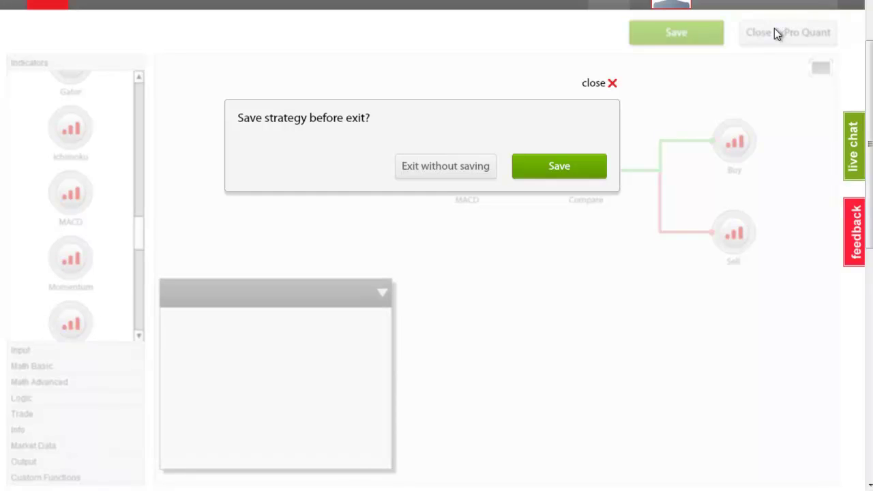
pyautogui.click(535, 166)
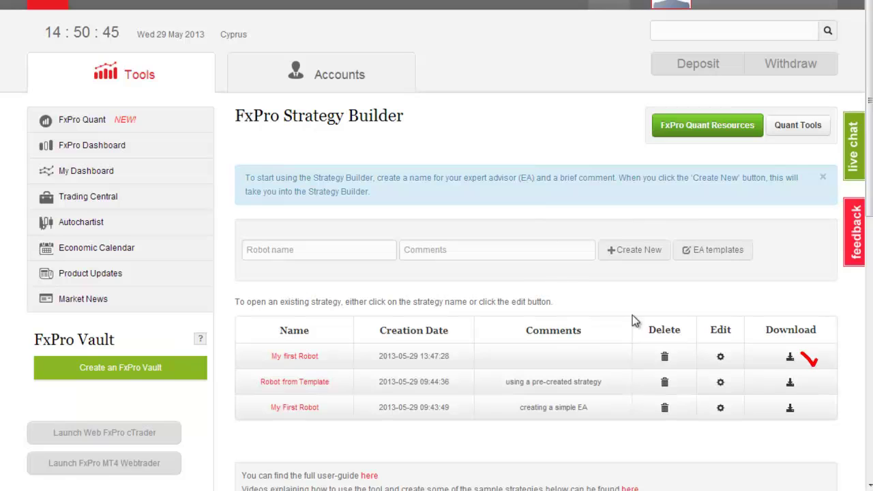
pyautogui.click(790, 357)
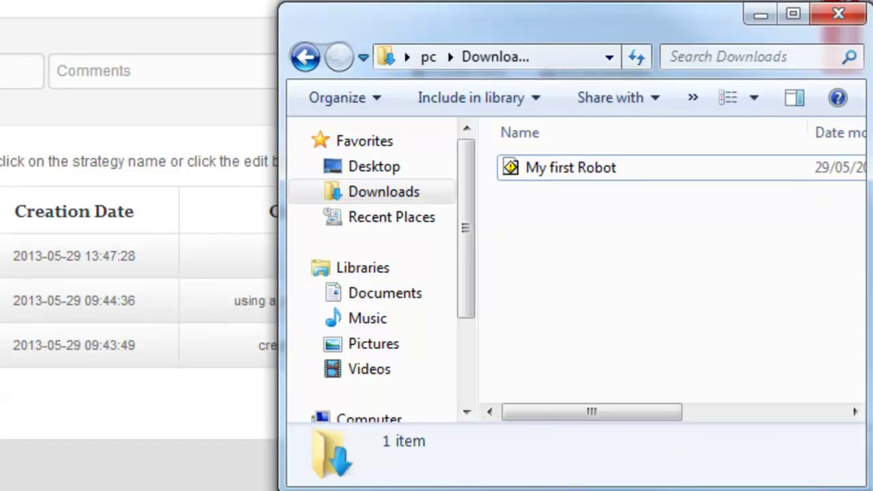
# Step: Install the downloaded 'My first Robot.mq4' file from the Downloads folder
pyautogui.rightClick(555, 179)
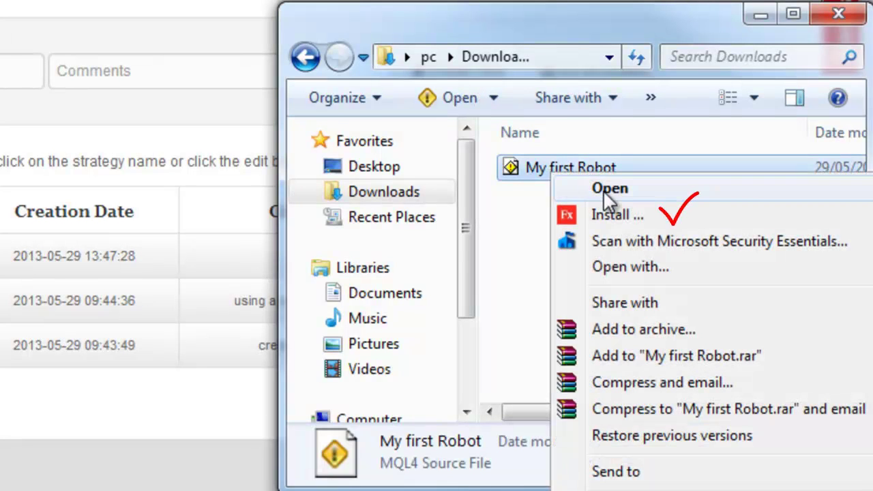
pyautogui.click(617, 215)
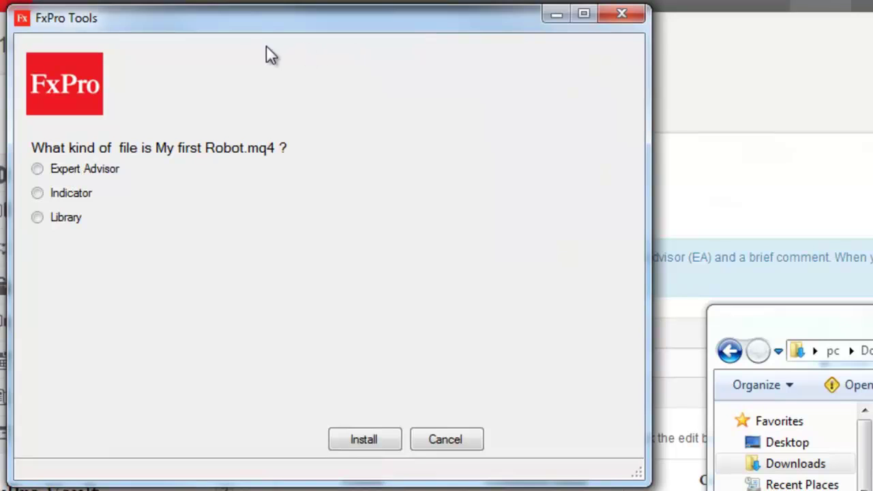
# Step: Install My first Robot.mq4 as an Expert Advisor into FxPro - MetaTrader 4 and confirm
pyautogui.click(60, 168)
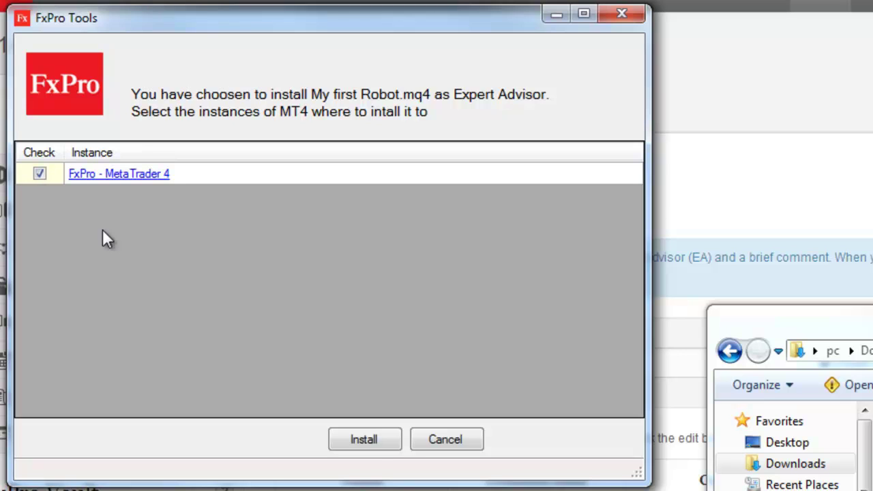
pyautogui.click(351, 440)
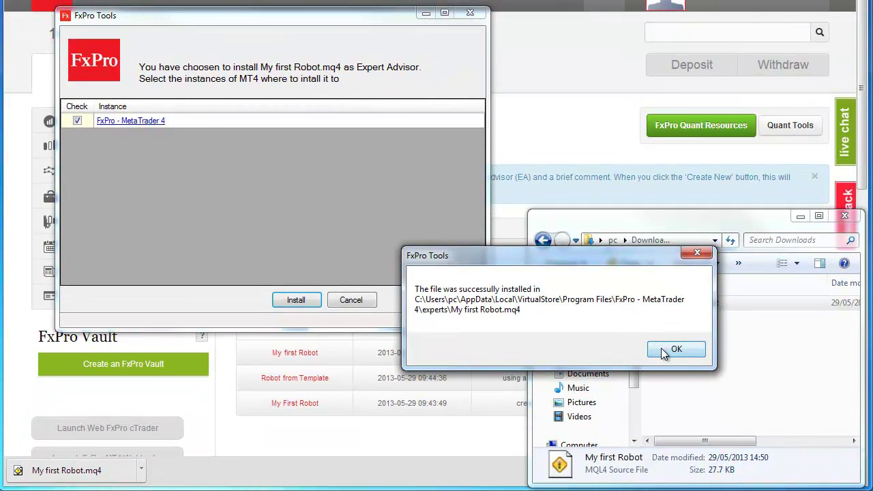
pyautogui.click(707, 376)
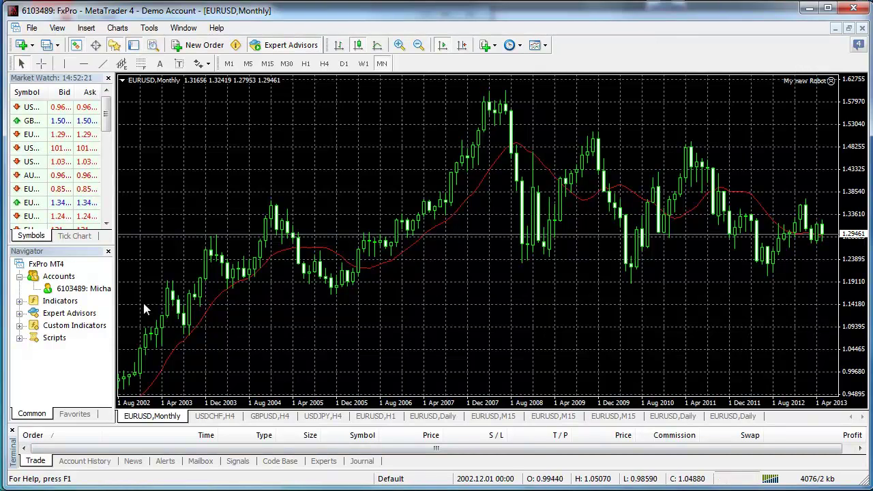
# Step: Expand Expert Advisors in the Navigator to show MACD Sample, Moving Average and My new Robot
pyautogui.click(20, 314)
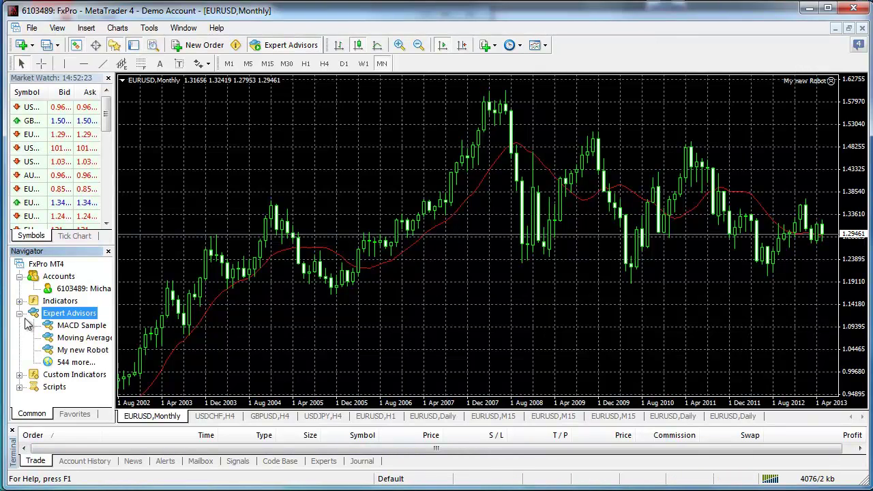